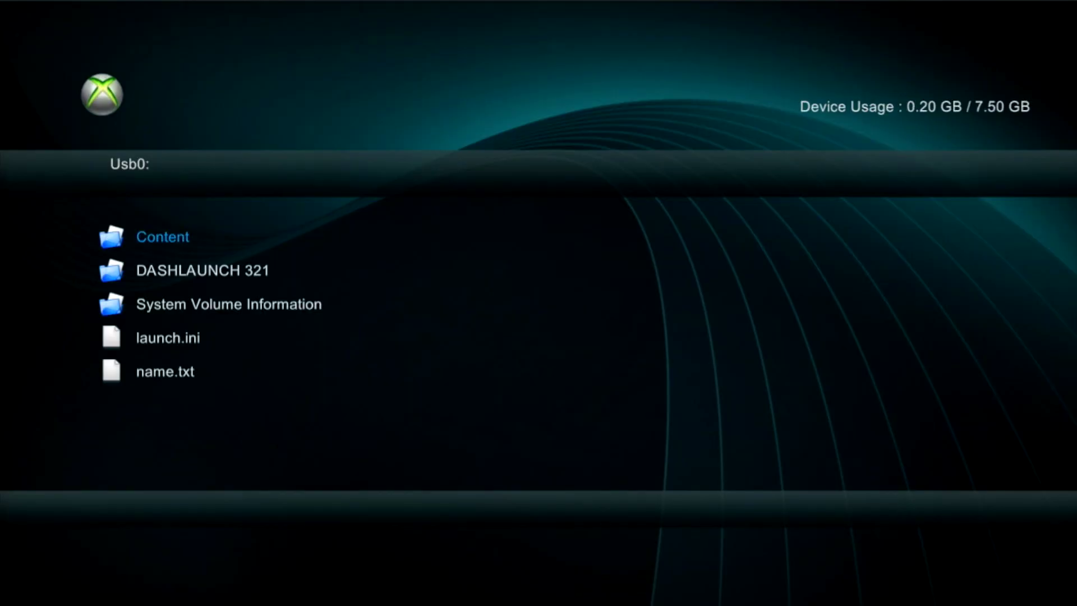
Step: Create a new folder named Homebrew in the root of Hdd1
key("Right")
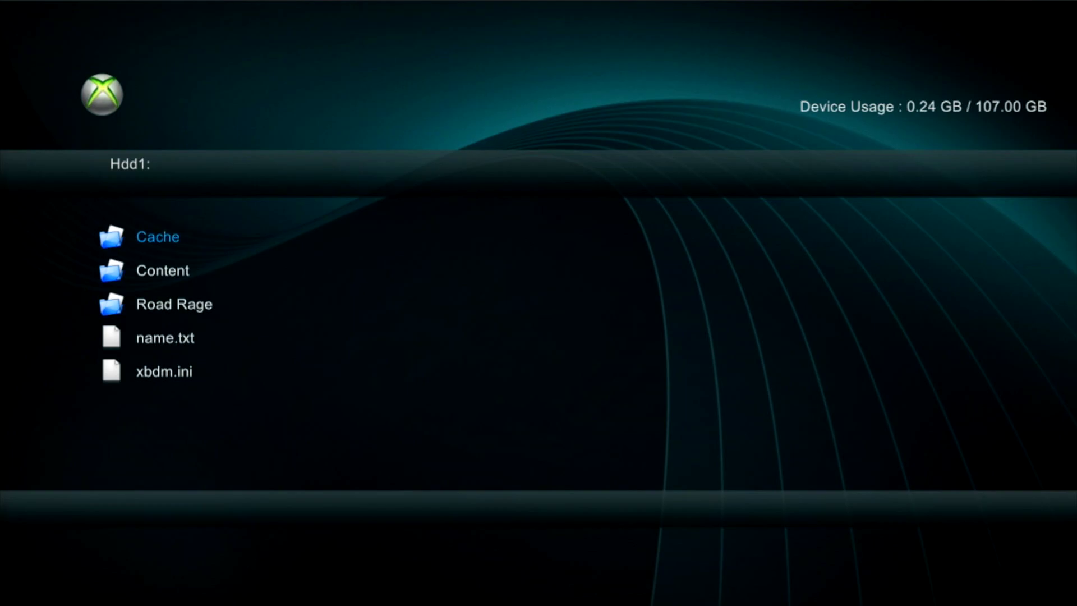
key("x")
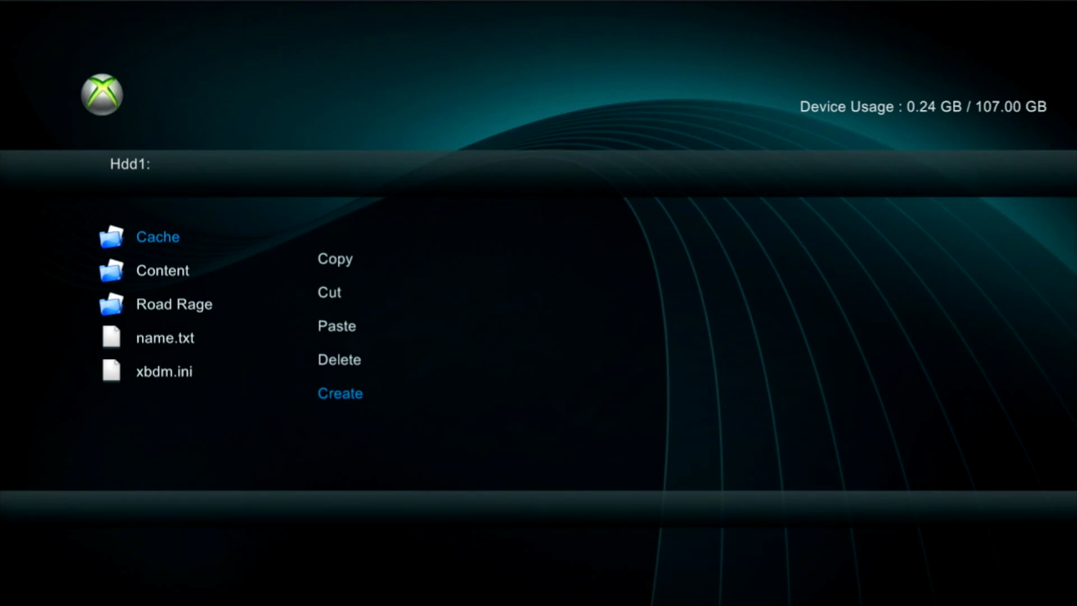
key("Return")
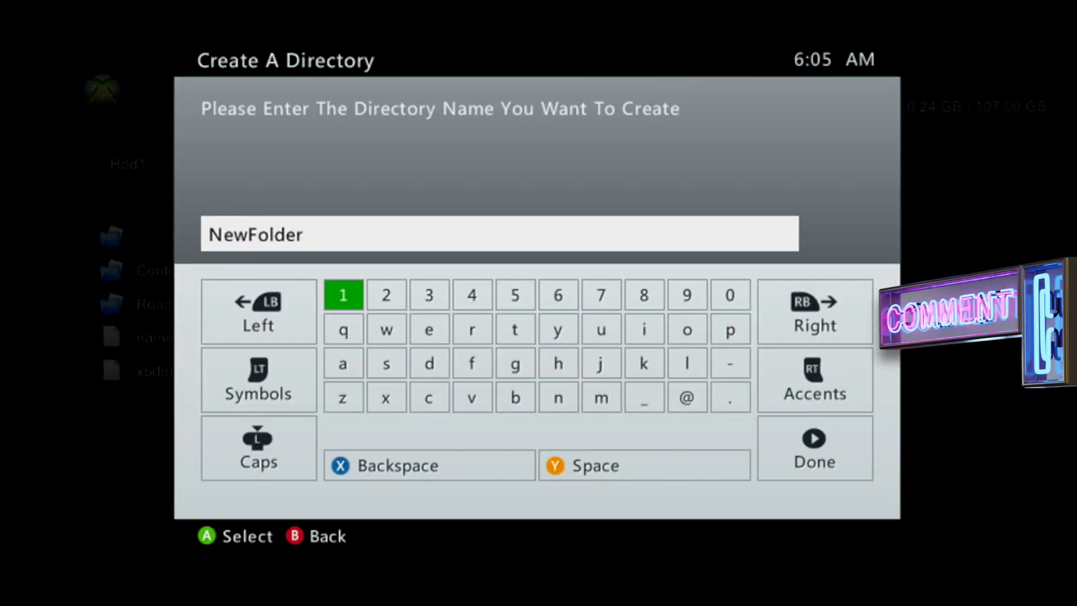
key("BackSpace")
key("BackSpace")
key("BackSpace")
key("BackSpace")
key("BackSpace")
key("BackSpace")
key("BackSpace")
key("BackSpace")
key("BackSpace")
key("Down")
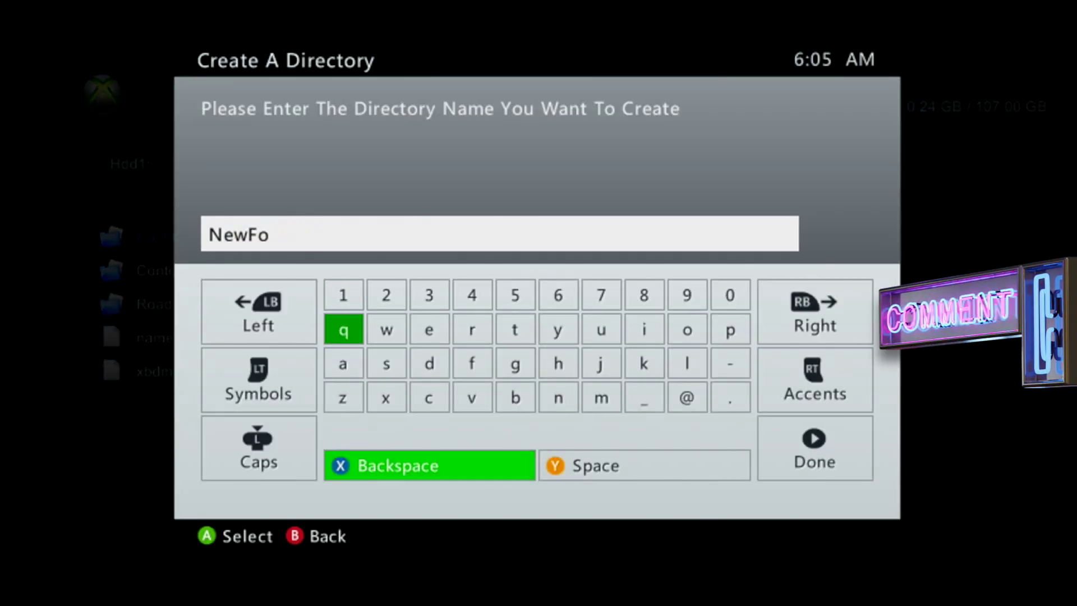
key("Down")
key("Right")
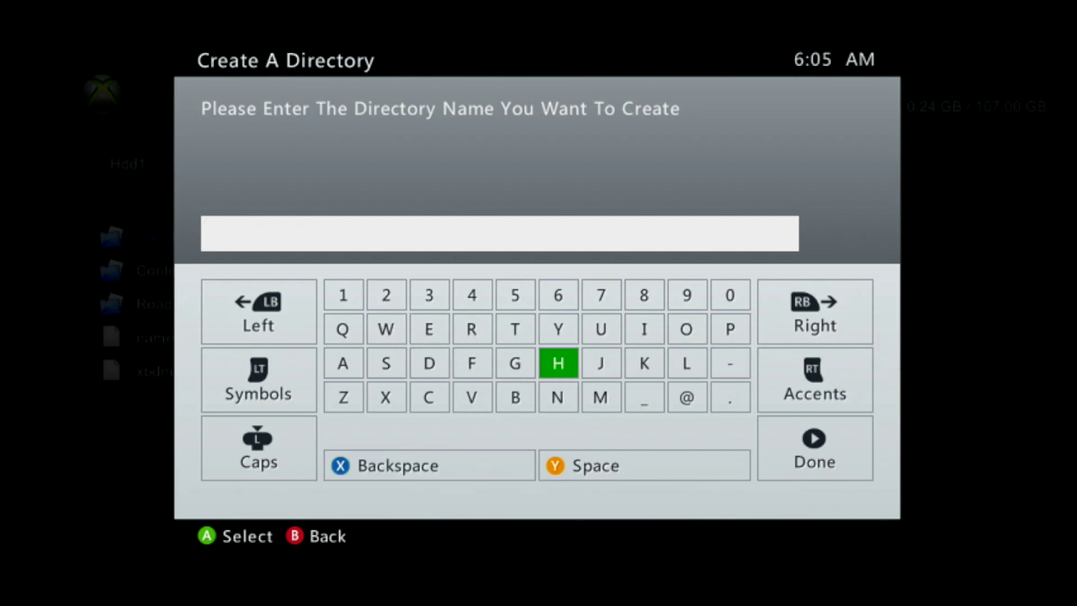
type("Homebrew")
key("Return")
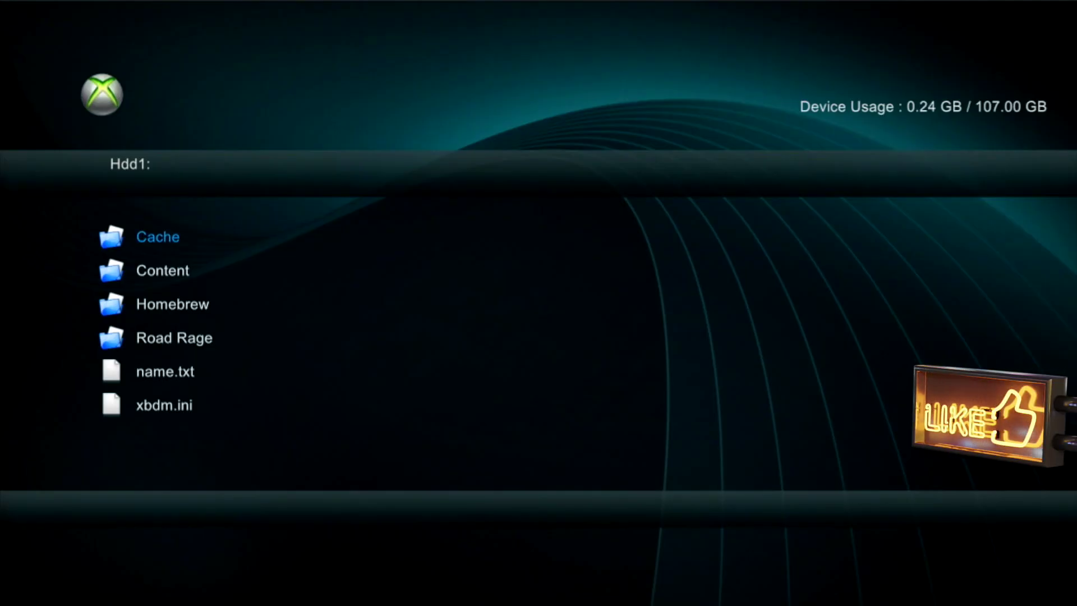
Step: Copy the DASHLAUNCH 321 folder from Usb0 and paste it into Hdd1:\Homebrew
key("Right")
key("Down")
key("x")
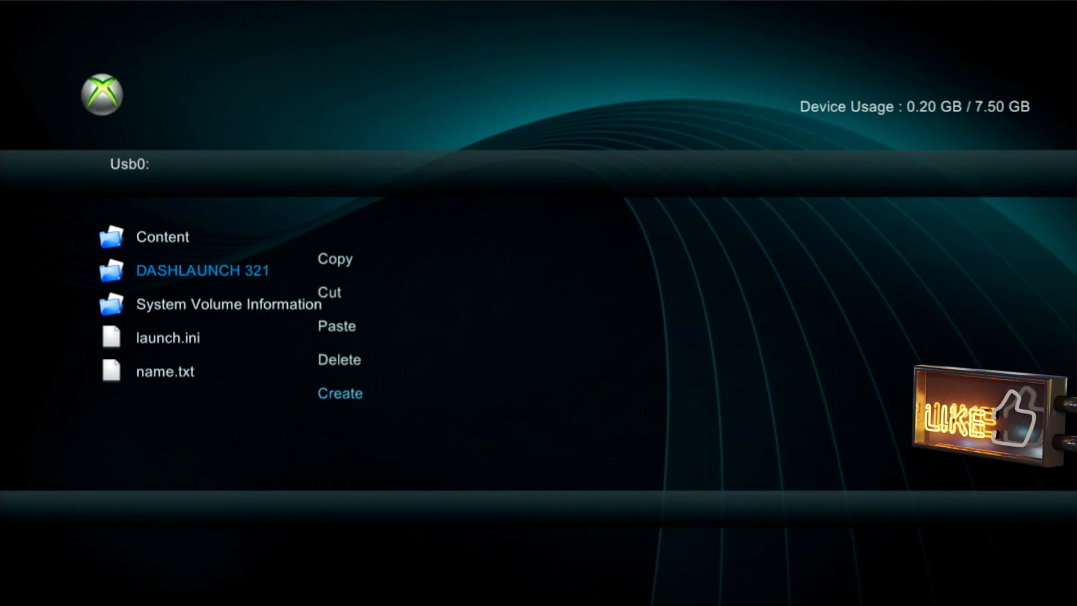
key("Up")
key("Up")
key("Up")
key("Up")
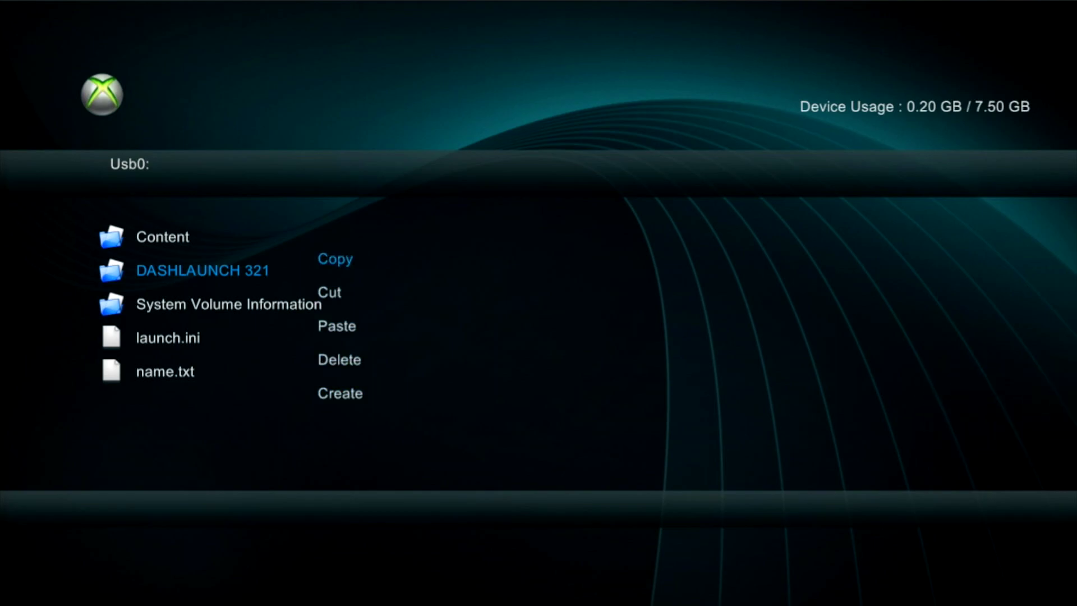
key("Return")
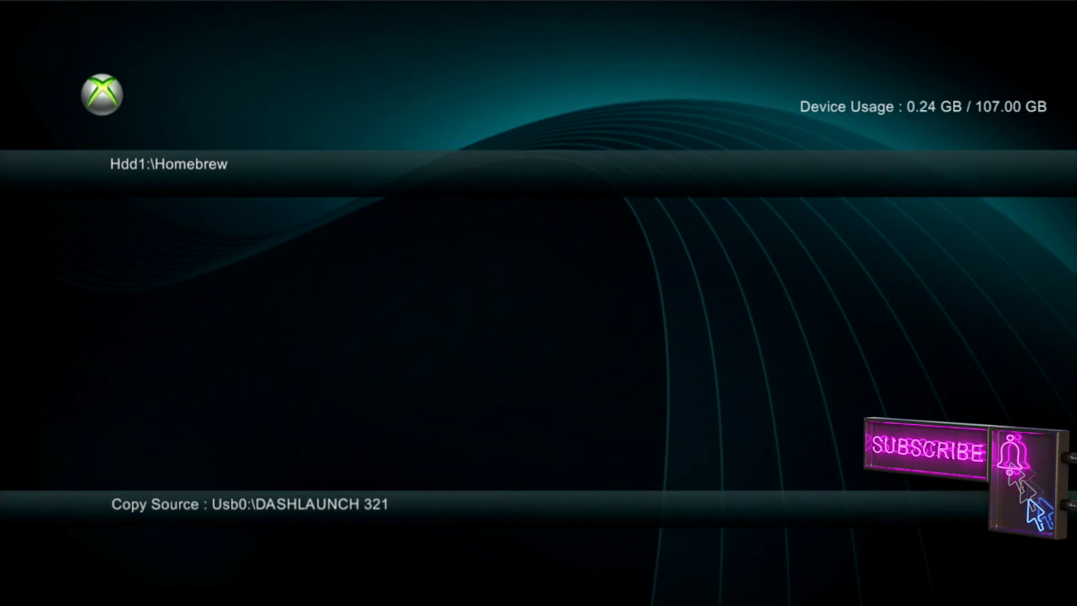
key("x")
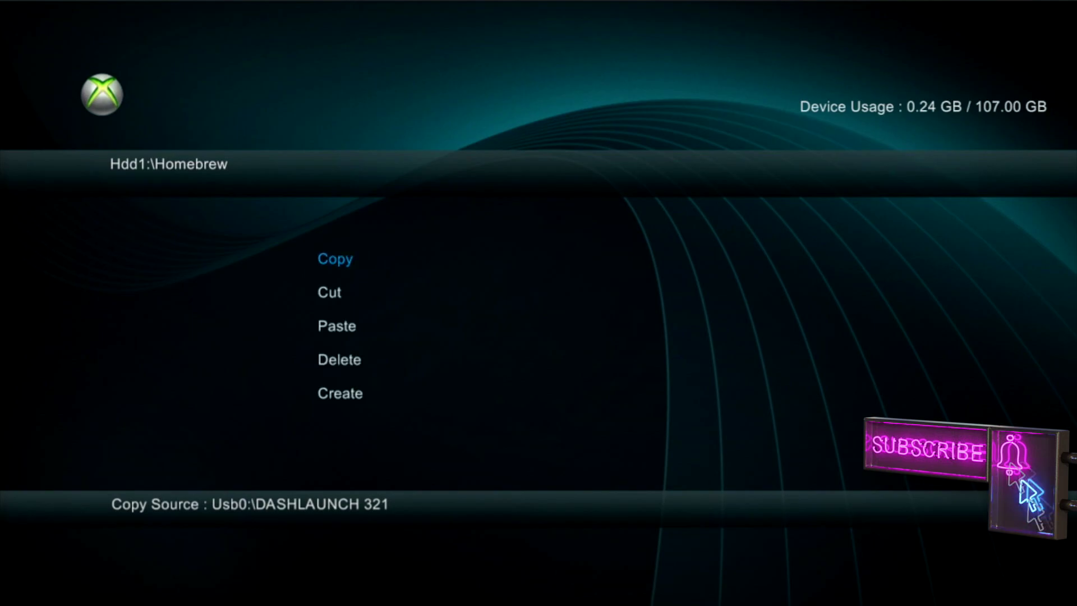
key("Down")
key("Down")
key("Return")
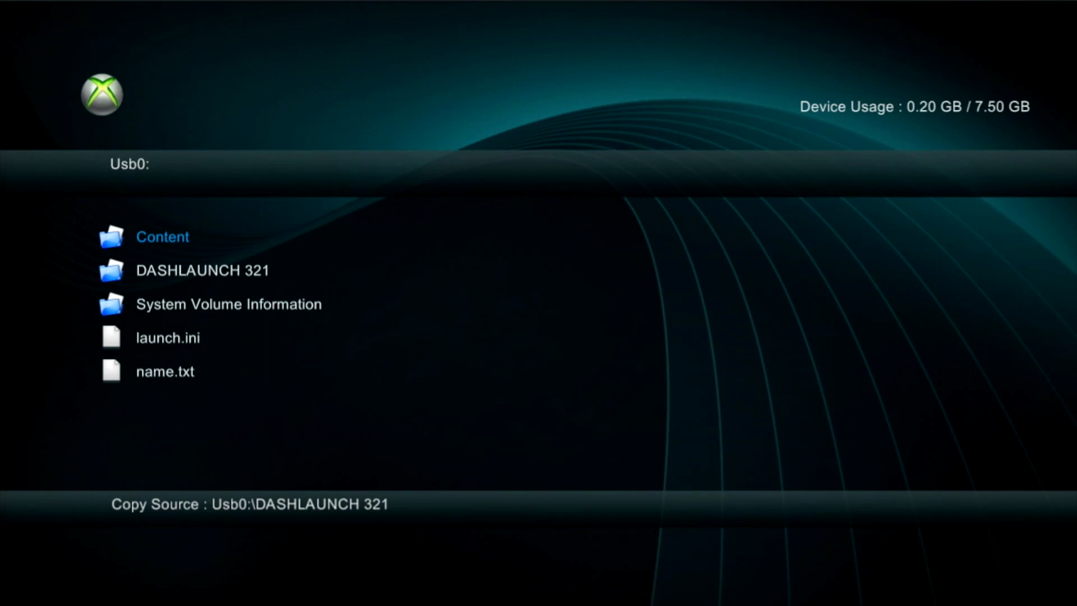
Step: Copy launch.ini from Usb0 and paste it into the root of Hdd1
key("Down")
key("Down")
key("y")
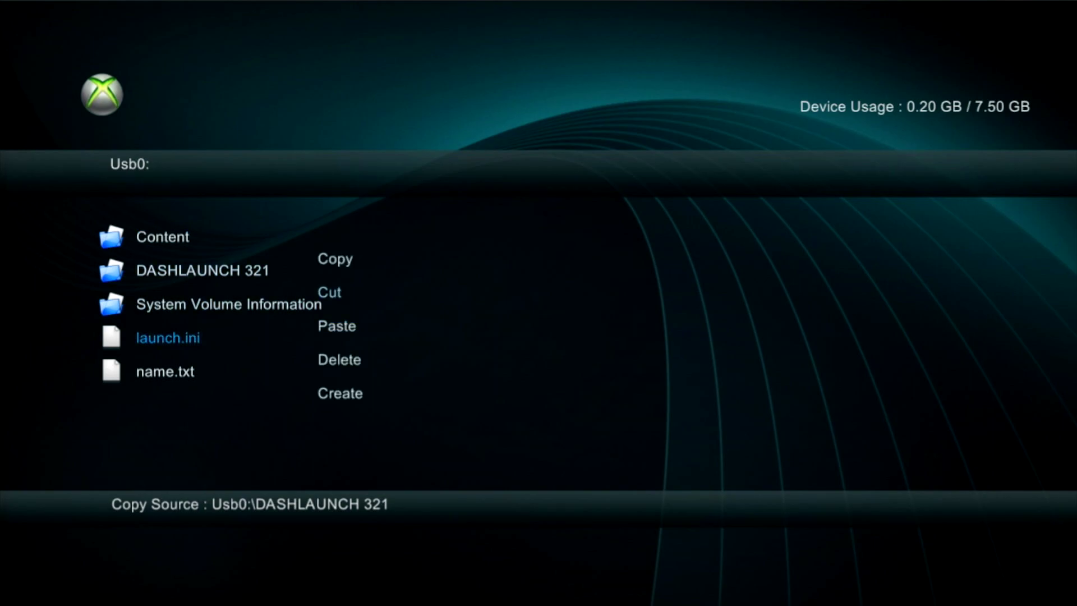
key("Return")
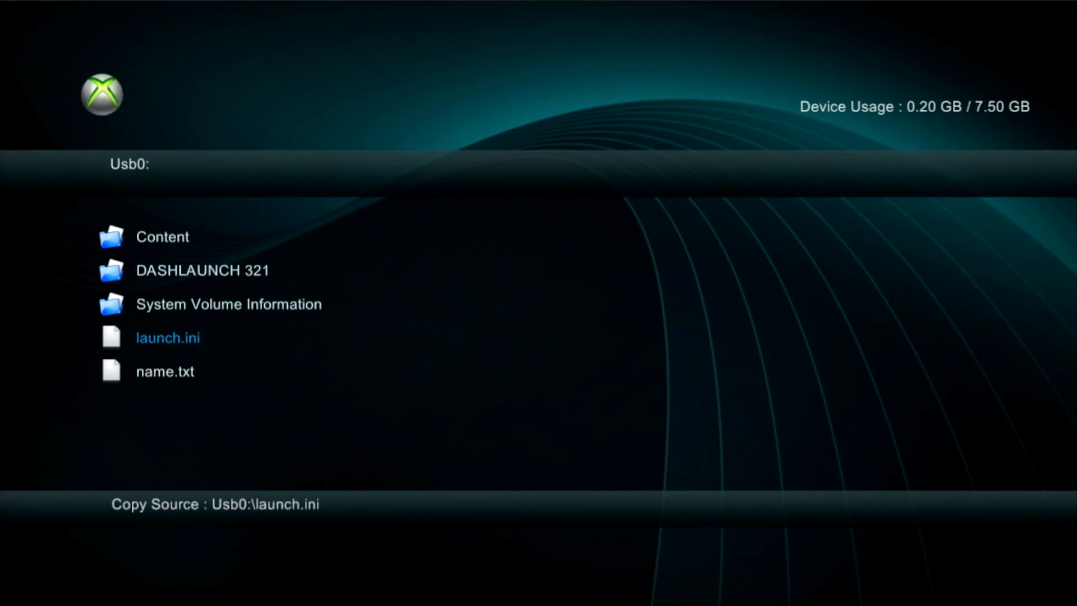
key("Right")
key("y")
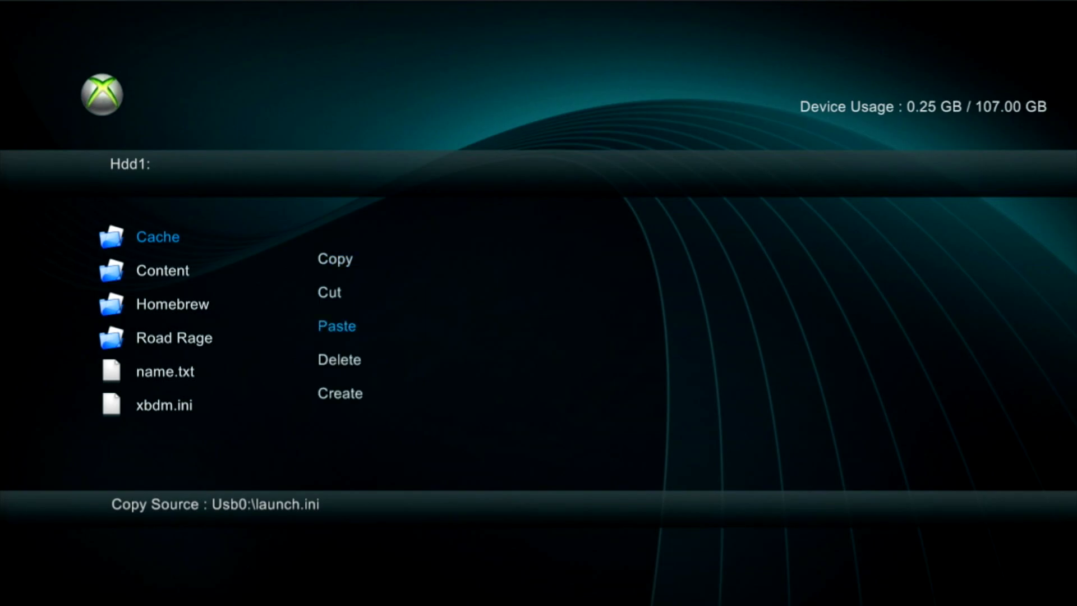
key("Return")
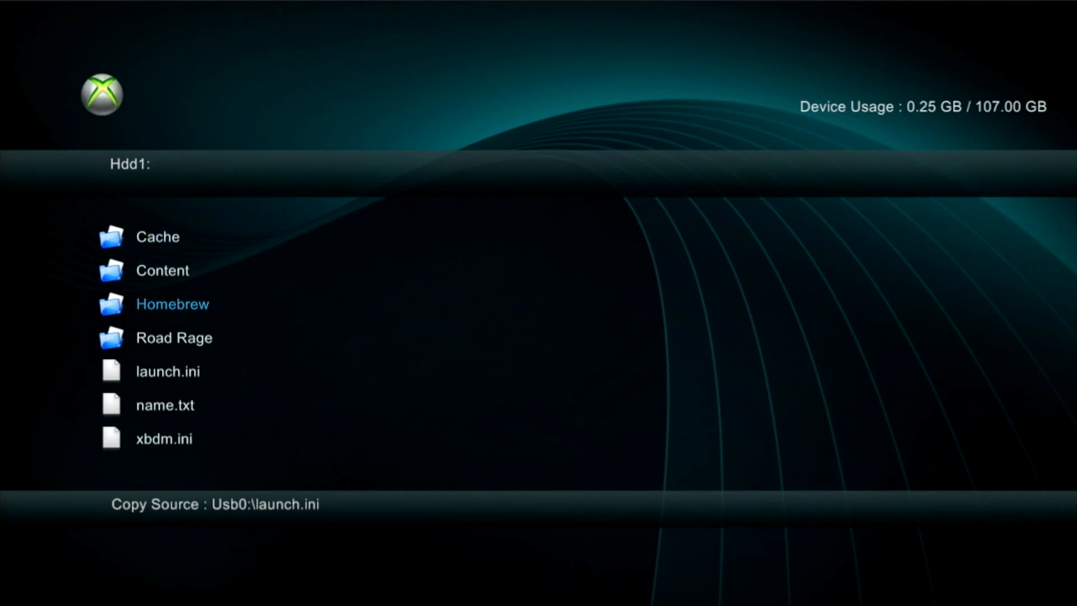
Step: Launch default.xex from the Hdd1:\Homebrew\DASHLAUNCH 321 folder to switch to DashLaunch
key("Return")
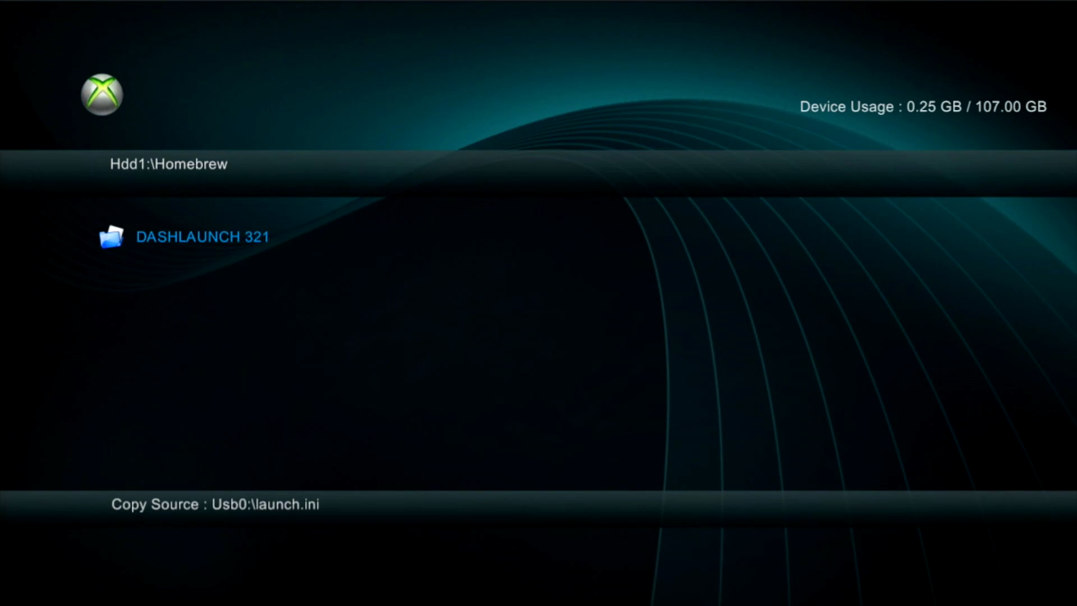
key("Return")
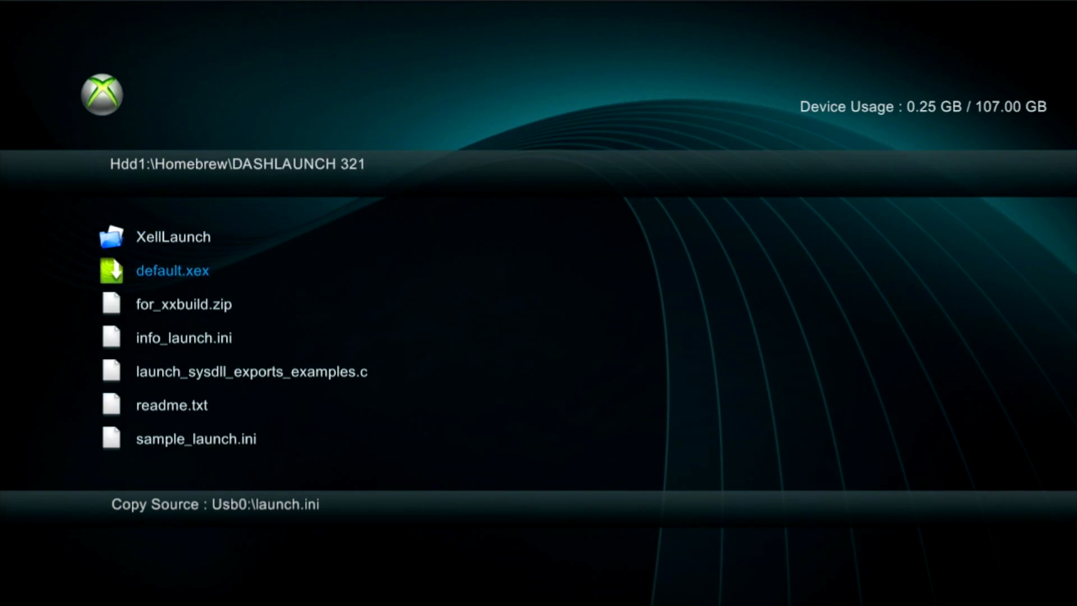
key("Return")
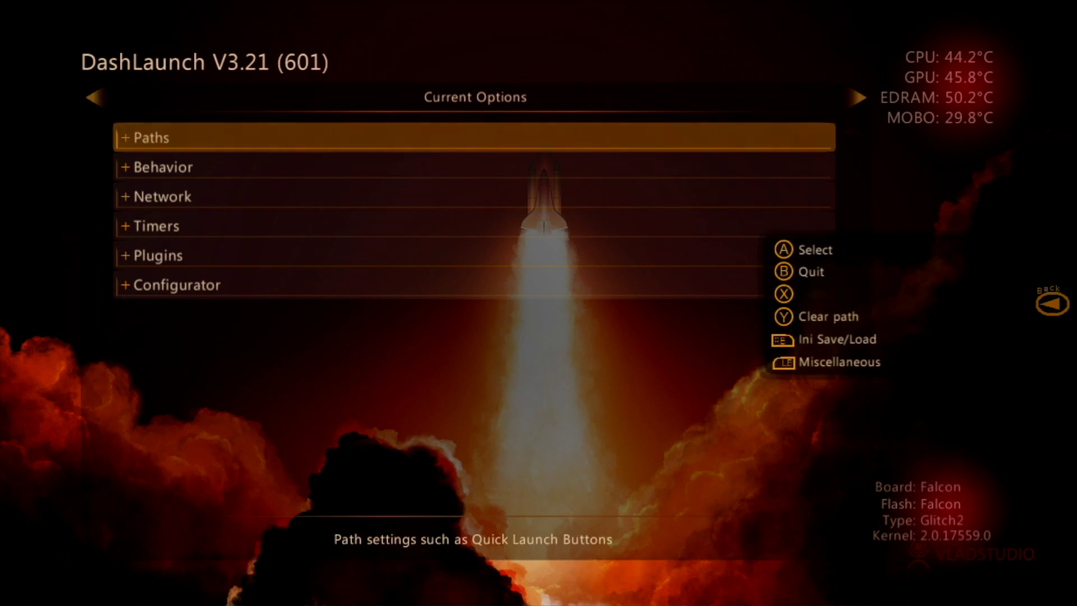
Step: Examine the Paths settings, from dumpfile and Default through the quick launch button entries
key("Return")
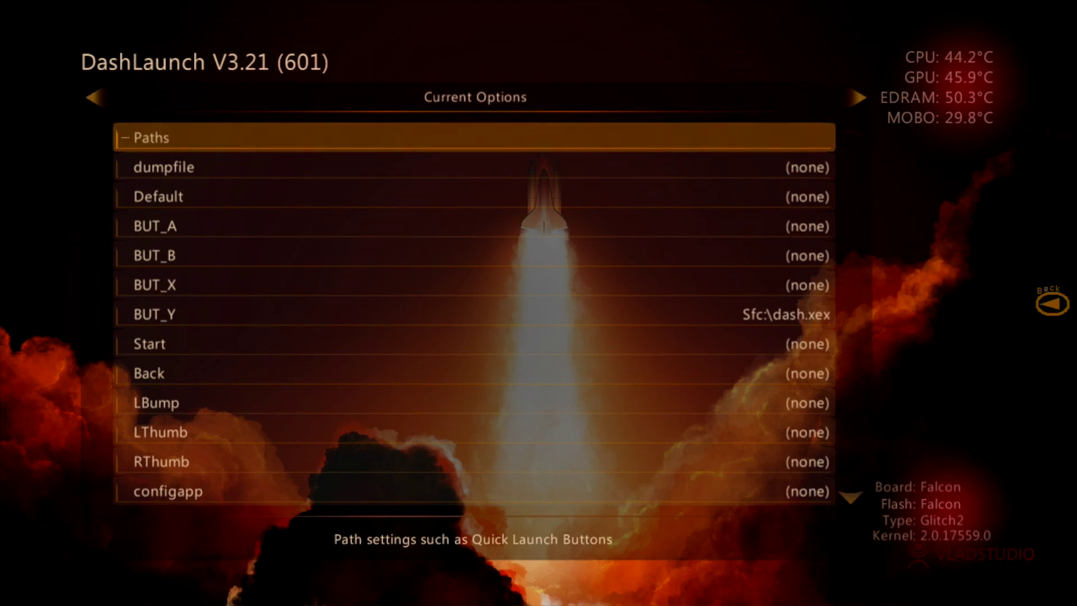
key("Down")
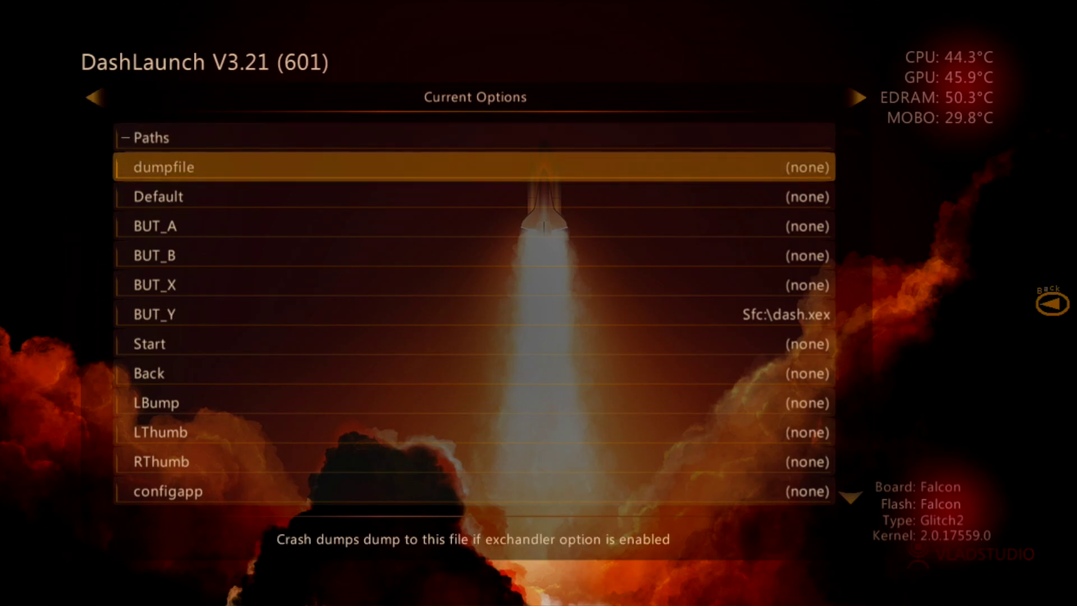
key("Down")
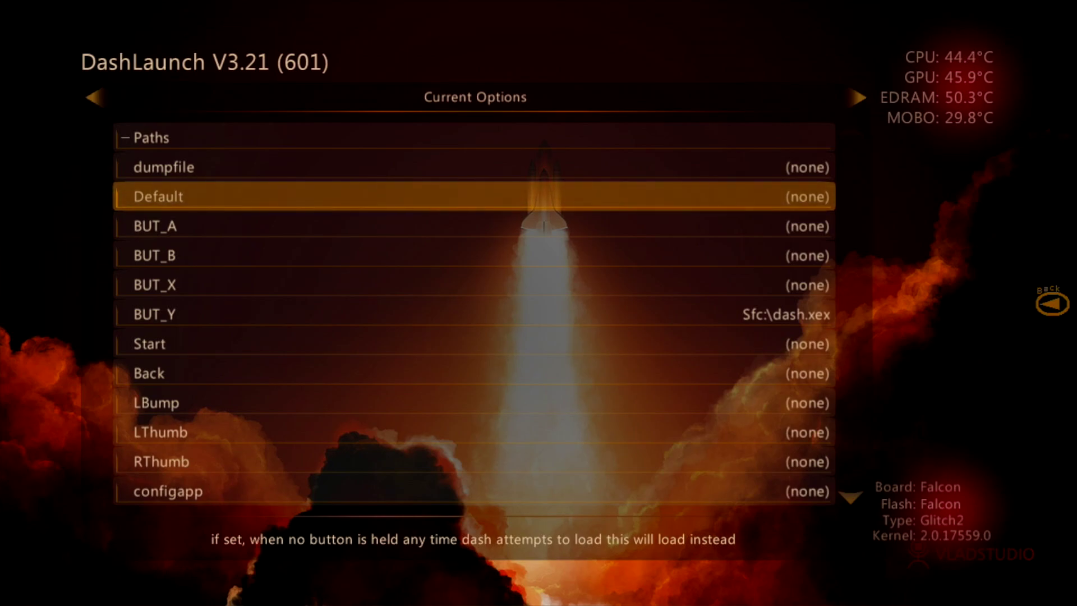
key("Down")
key("Down")
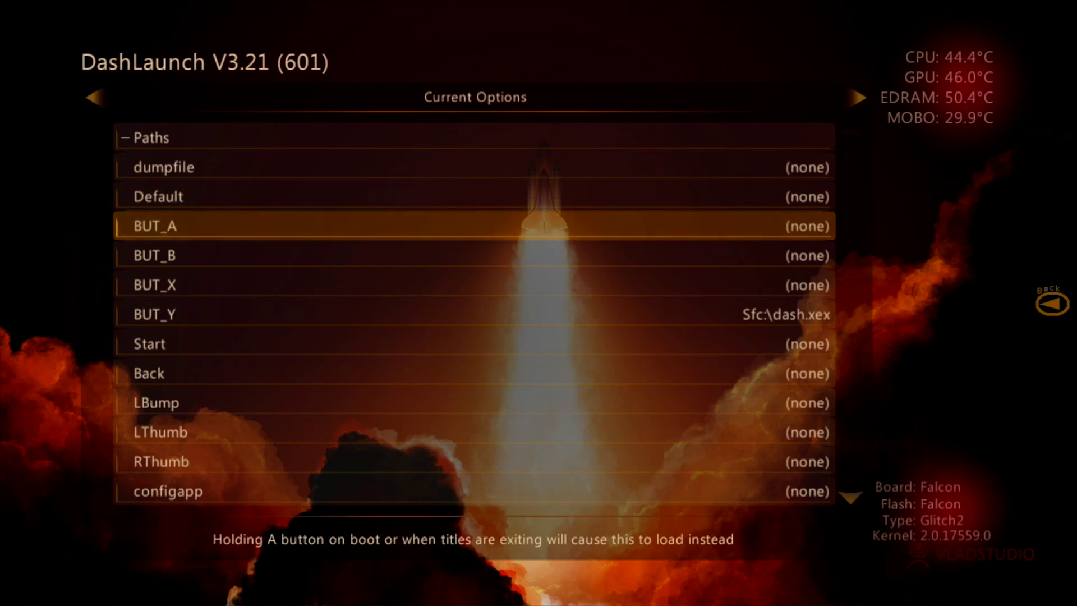
key("Down")
key("Down")
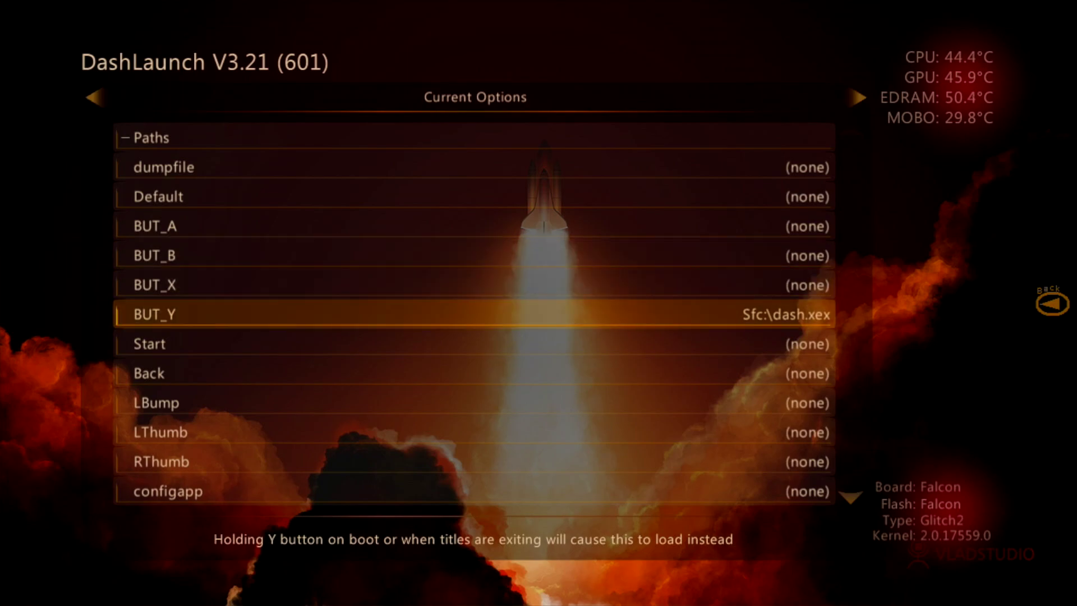
key("Down")
key("Down")
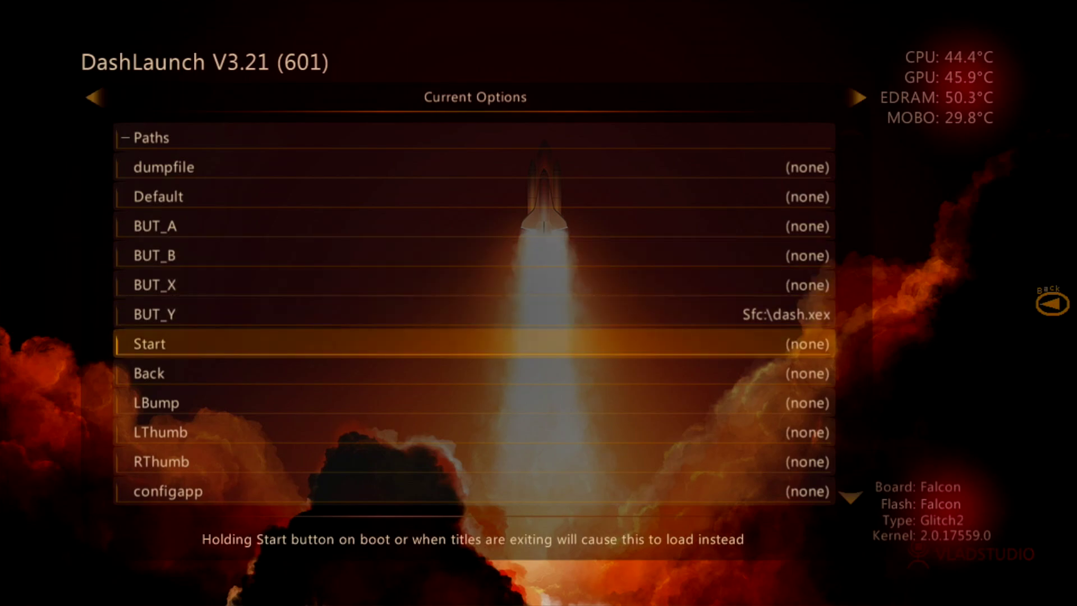
key("Down")
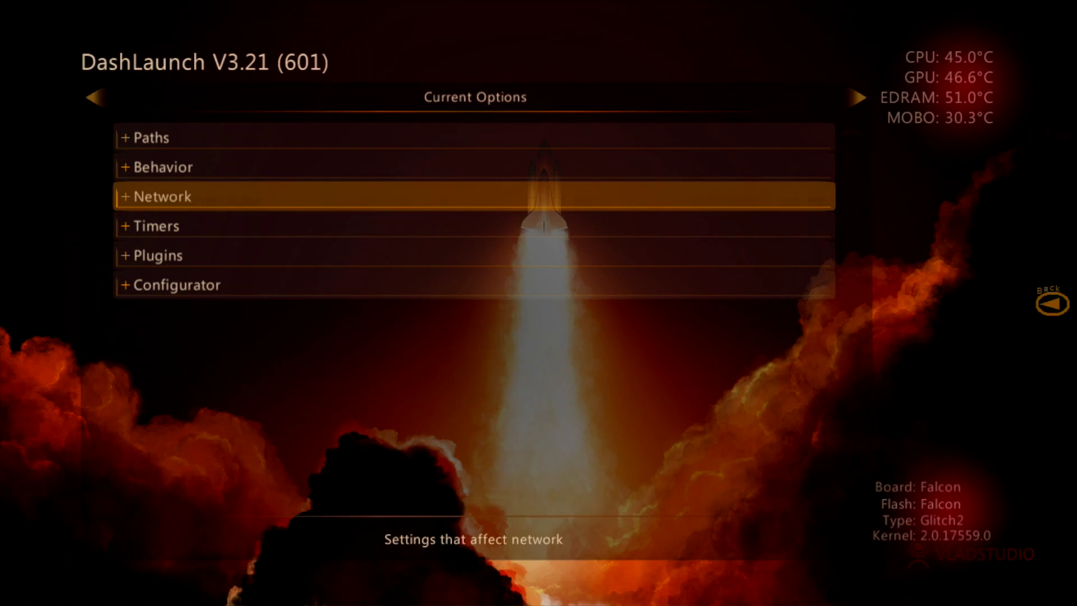
Step: Examine the Network settings, checking the liveblock and livestrong options
key("Return")
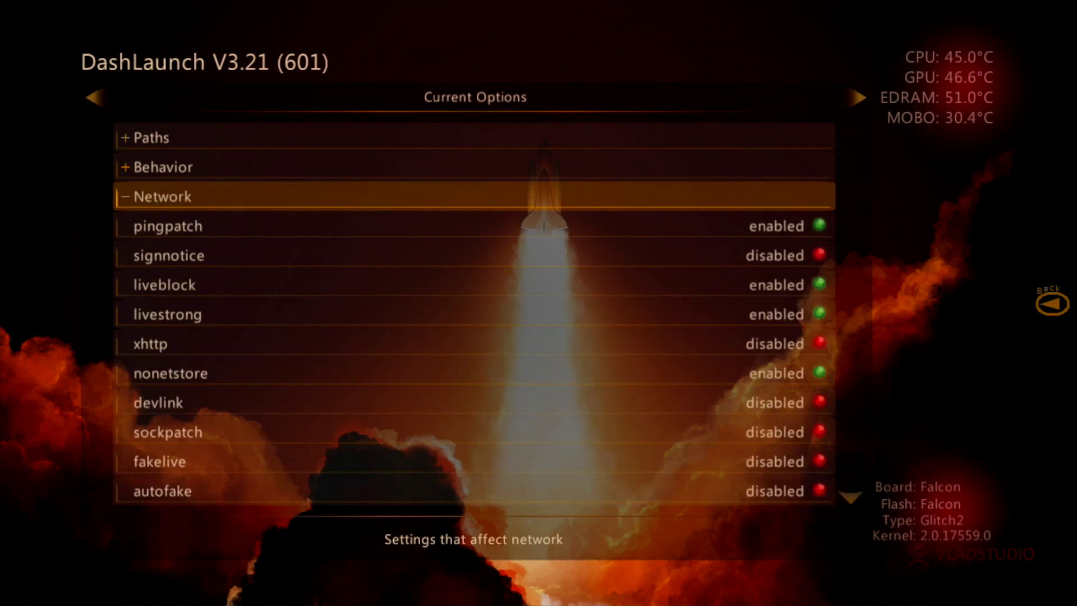
key("Down")
key("Down")
key("Down")
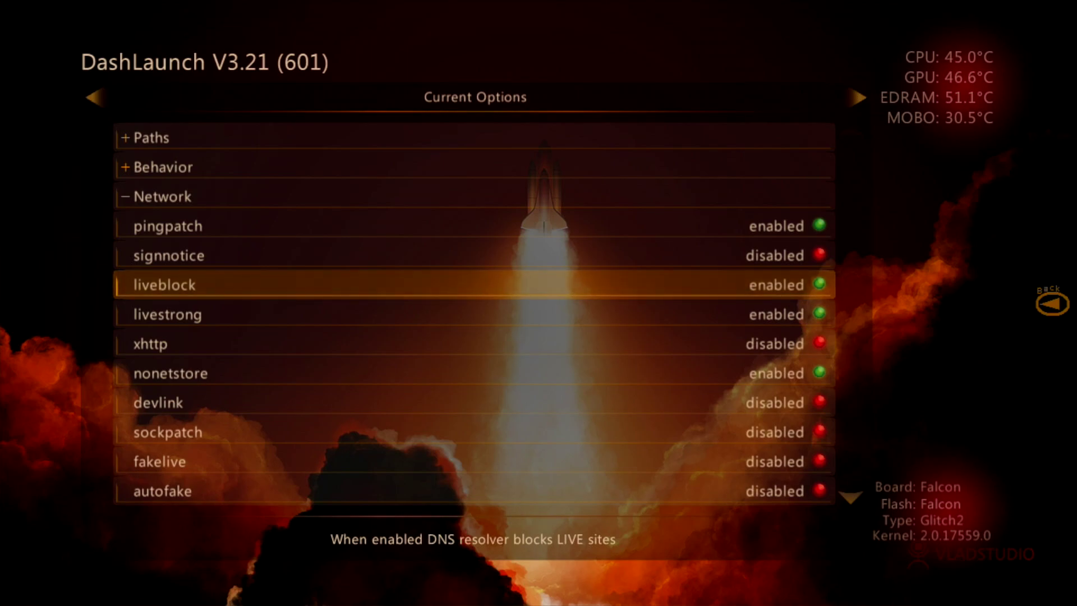
key("Down")
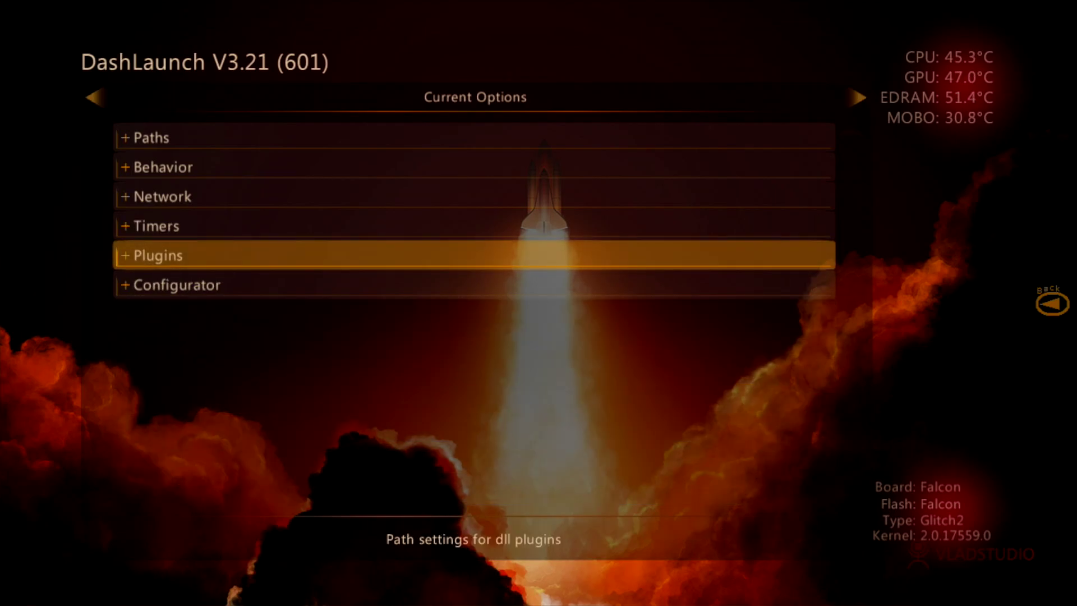
Step: Examine the Plugins settings, going through the slots plugin1 to plugin5
key("Return")
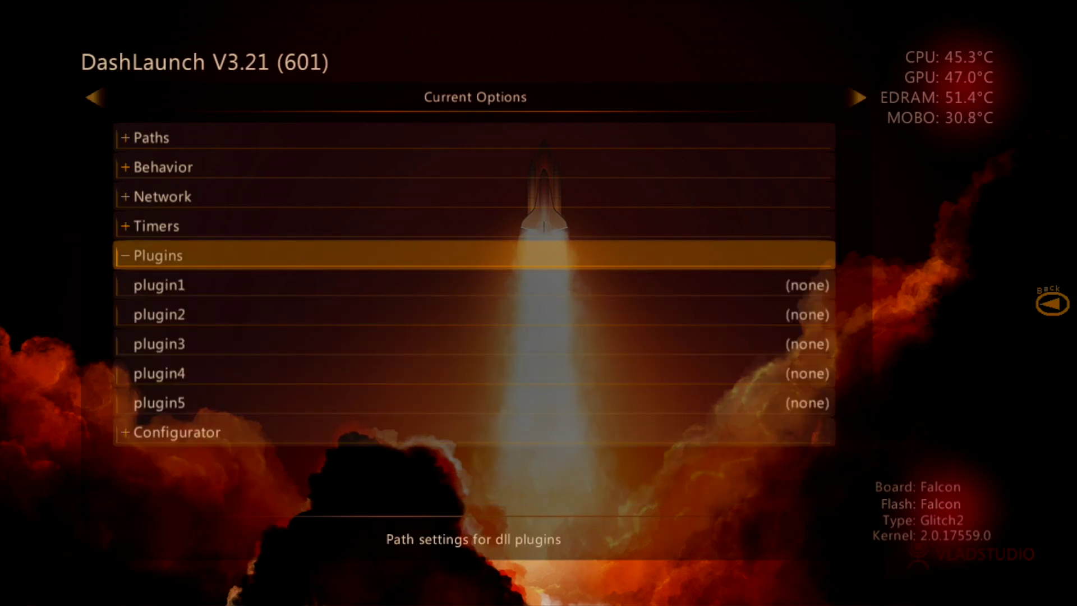
key("Down")
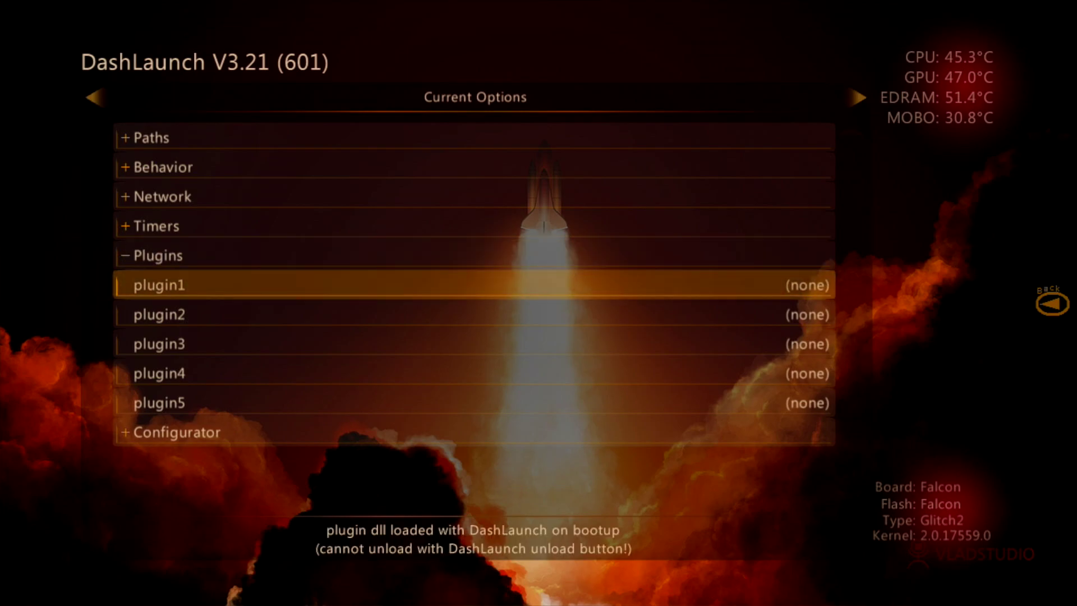
key("Down")
key("Down")
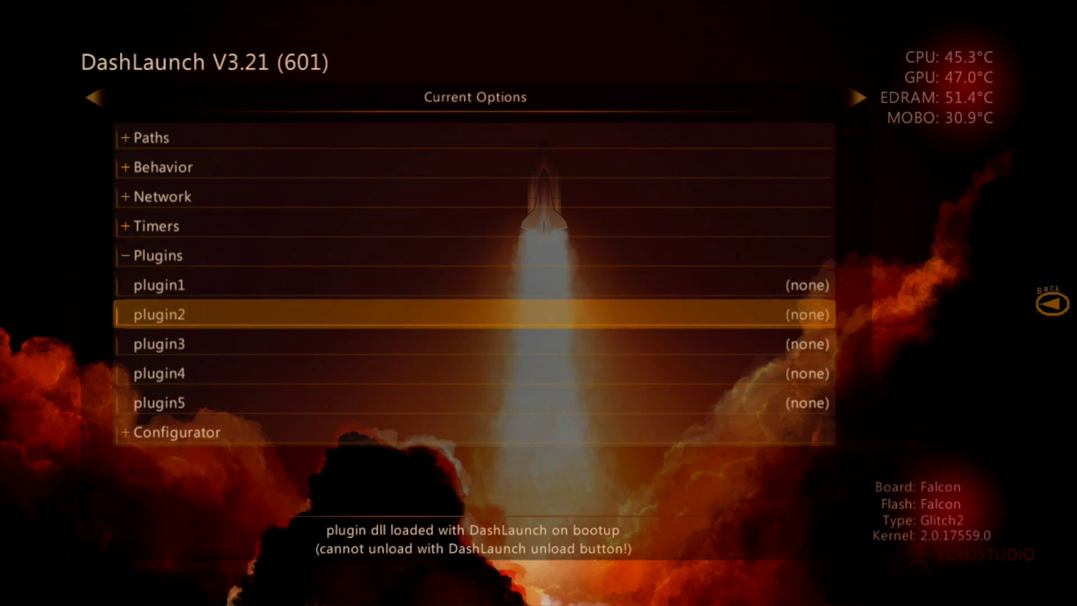
key("Down")
key("Down")
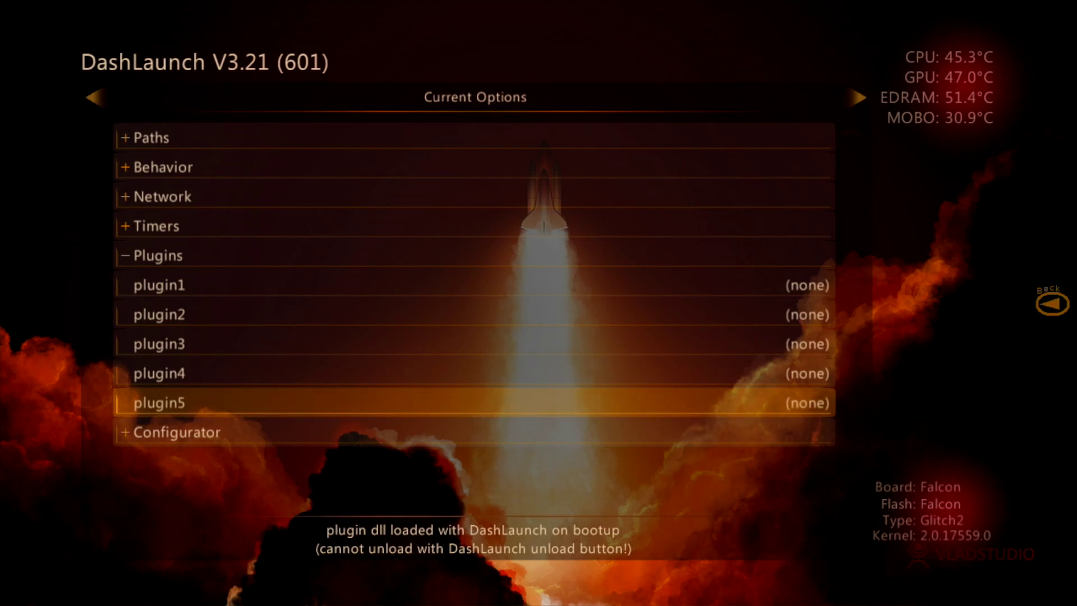
Step: Save the current DashLaunch settings to launch.ini on the Hdd device
key("Right")
key("Return")
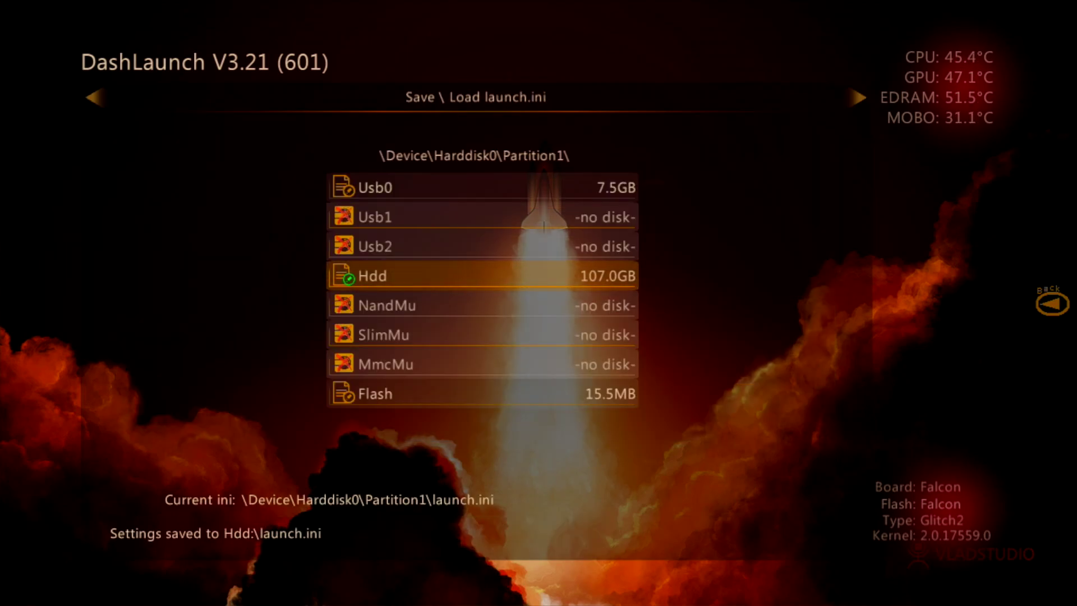
Step: Review the storage devices available for saving or loading launch.ini, including Usb0 and Hdd
key("Up")
key("Up")
key("Up")
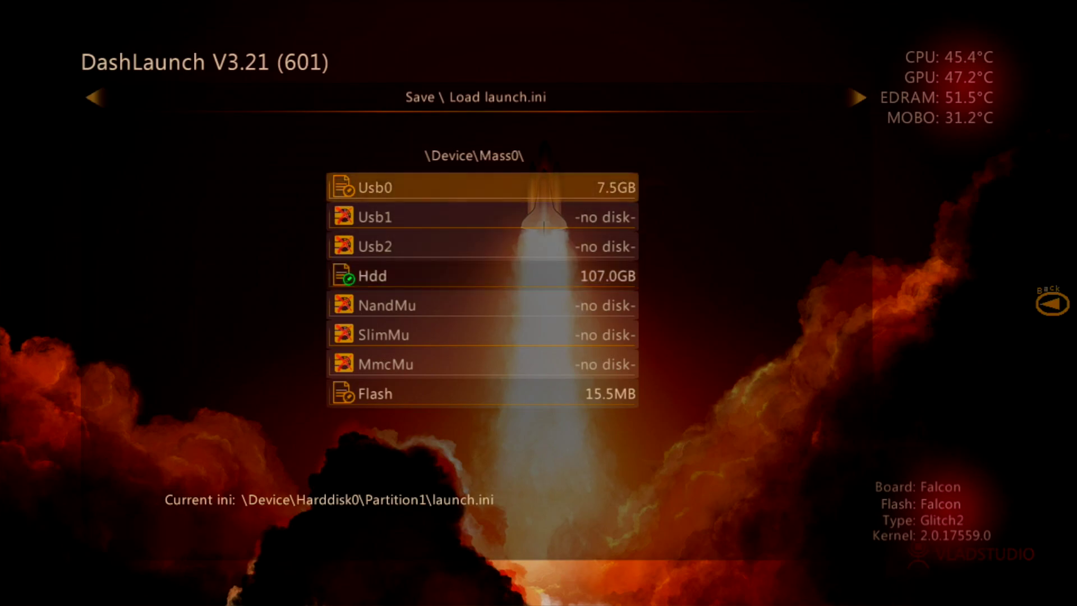
key("Down")
key("Down")
key("Down")
key("Down")
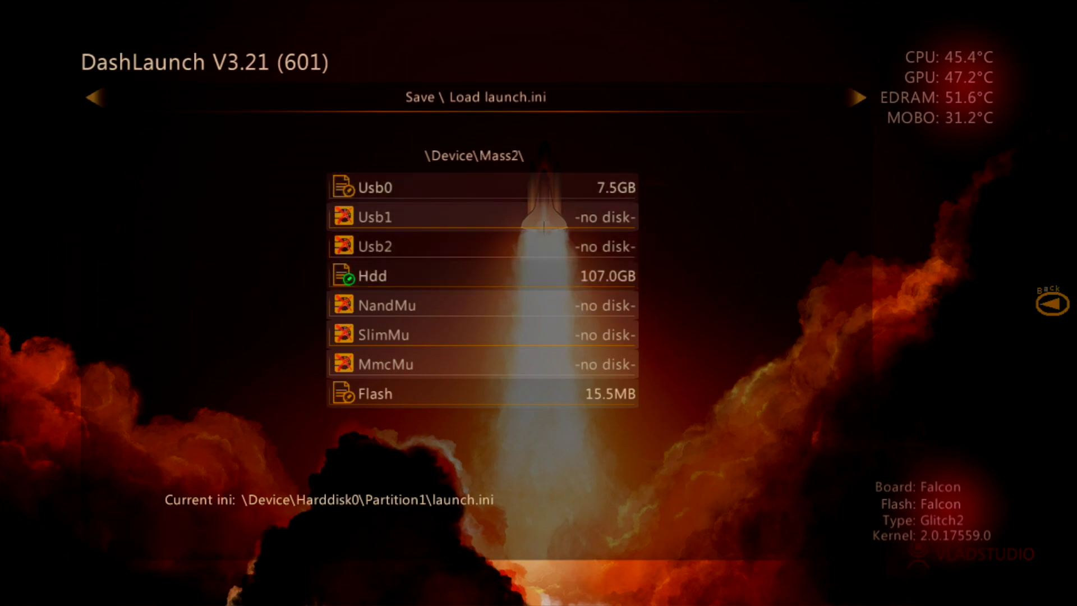
key("Down")
key("Up")
key("Up")
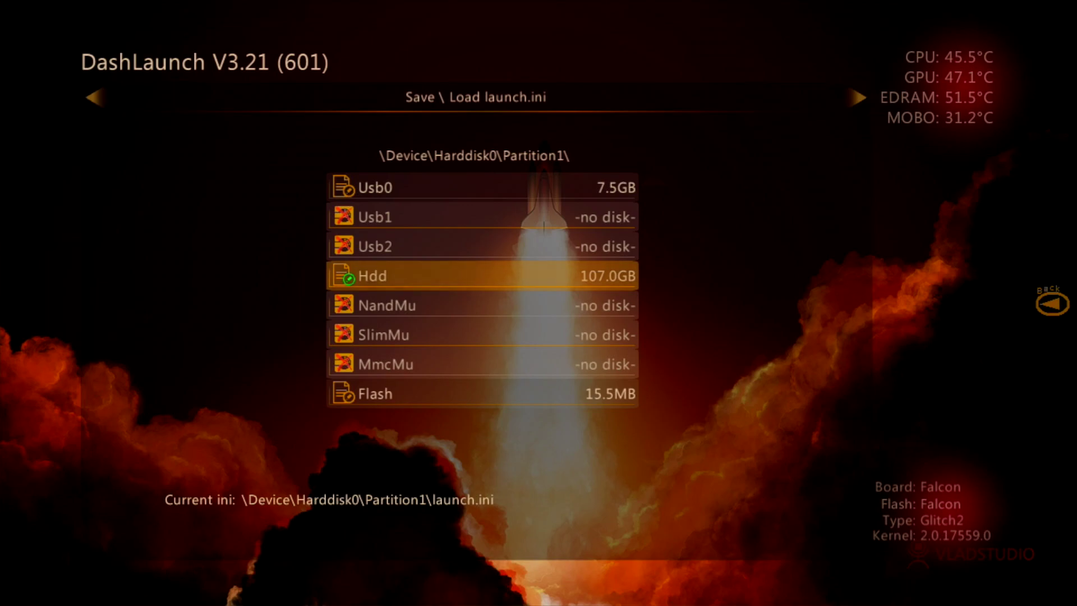
Step: Open the advanced system information with the SMC config settings from the Miscellaneous page
key("Right")
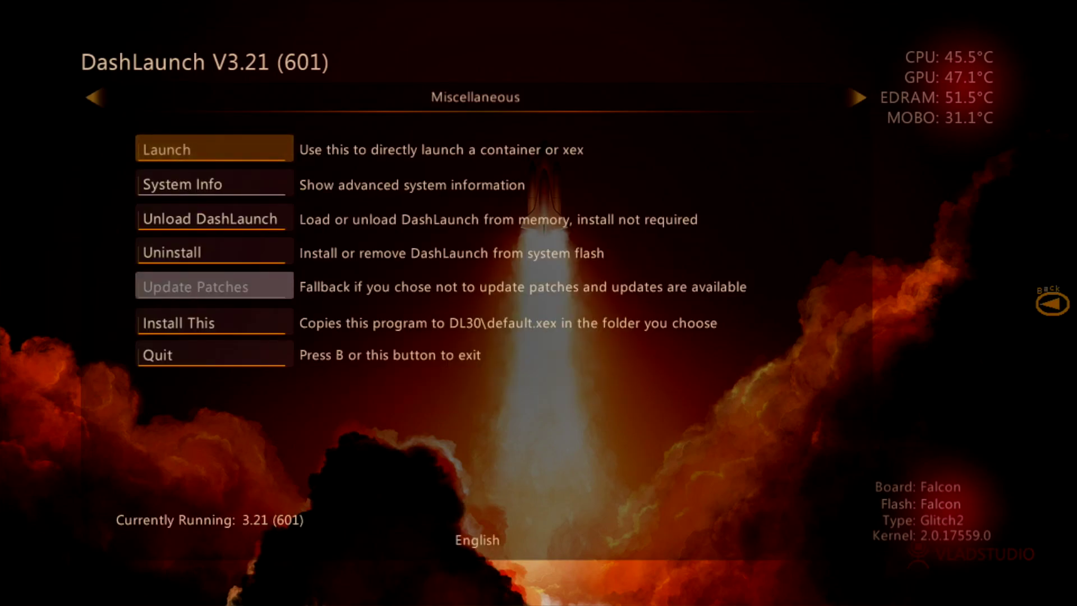
key("Down")
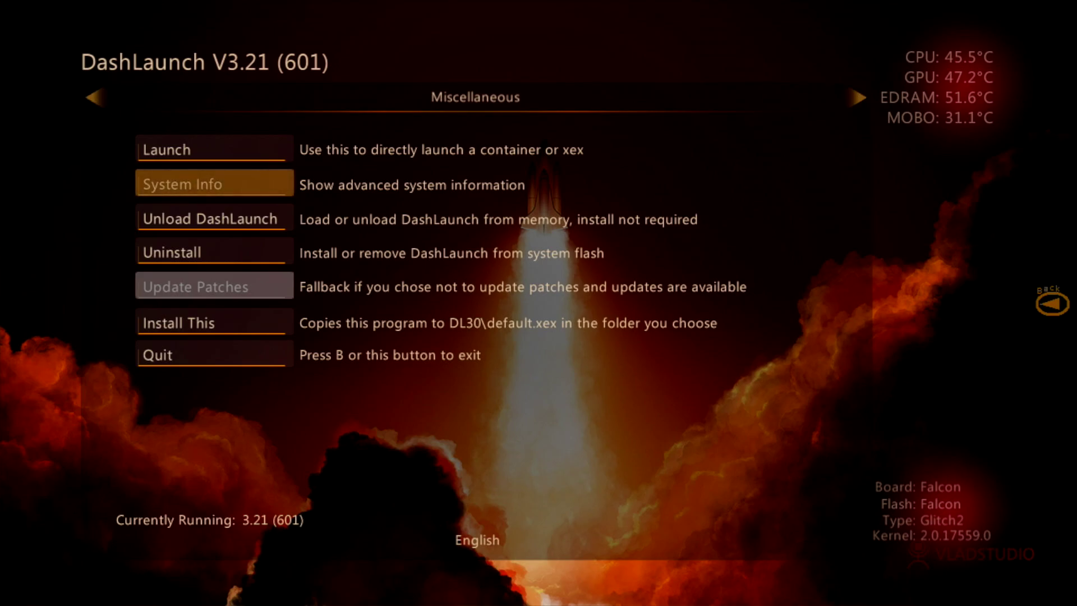
key("Return")
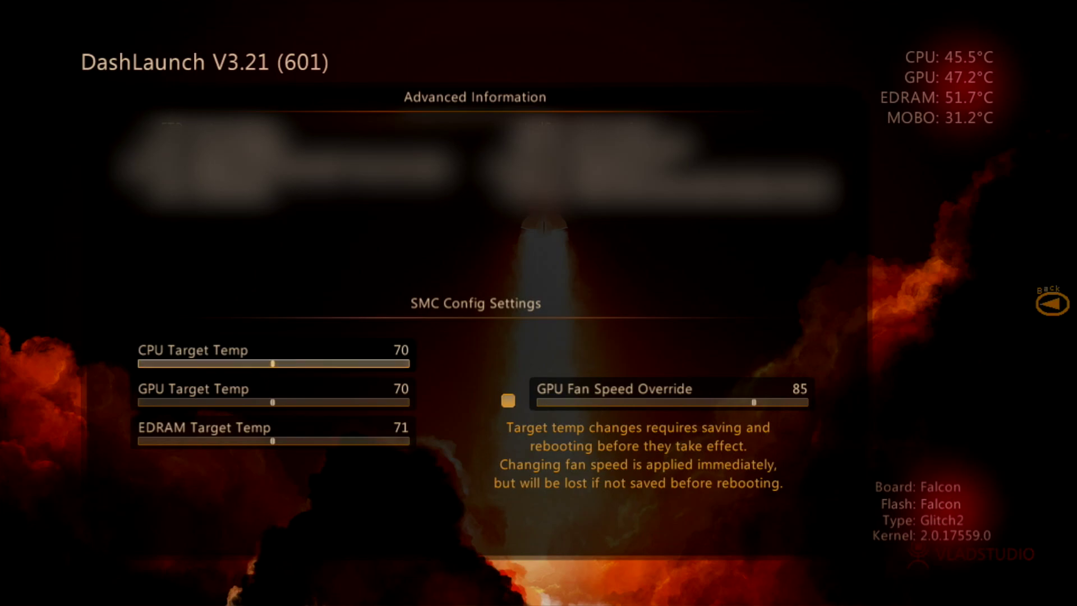
Step: Try raising the CPU Target Temp to 71 and set it back to 70
key("Down")
key("Up")
key("Right")
key("Right")
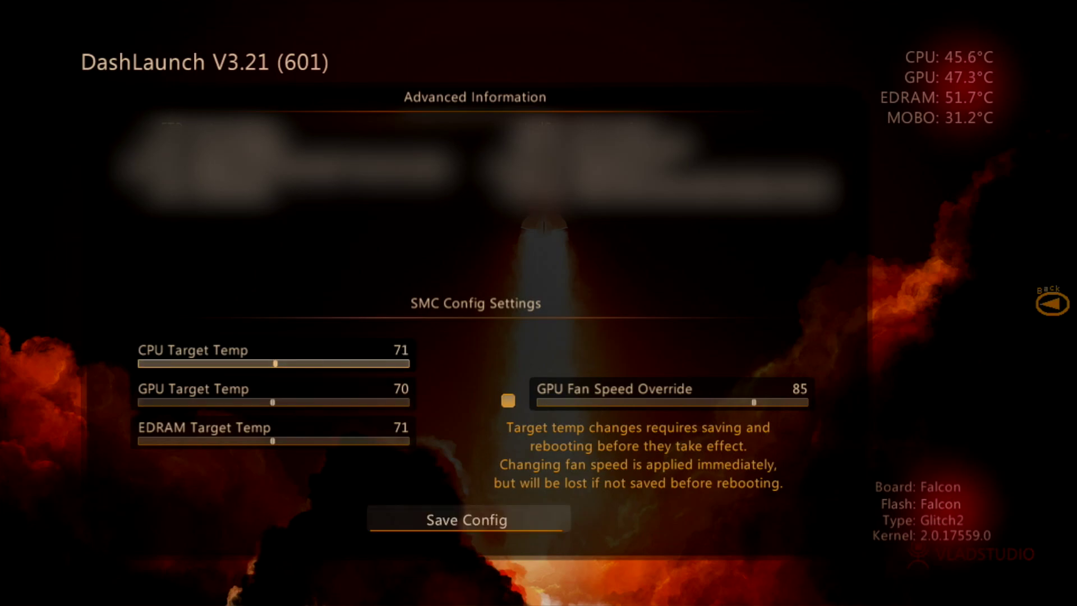
key("Left")
key("Left")
key("Left")
Step: Review the GPU and EDRAM target temperature settings and the option for saving the config
key("Down")
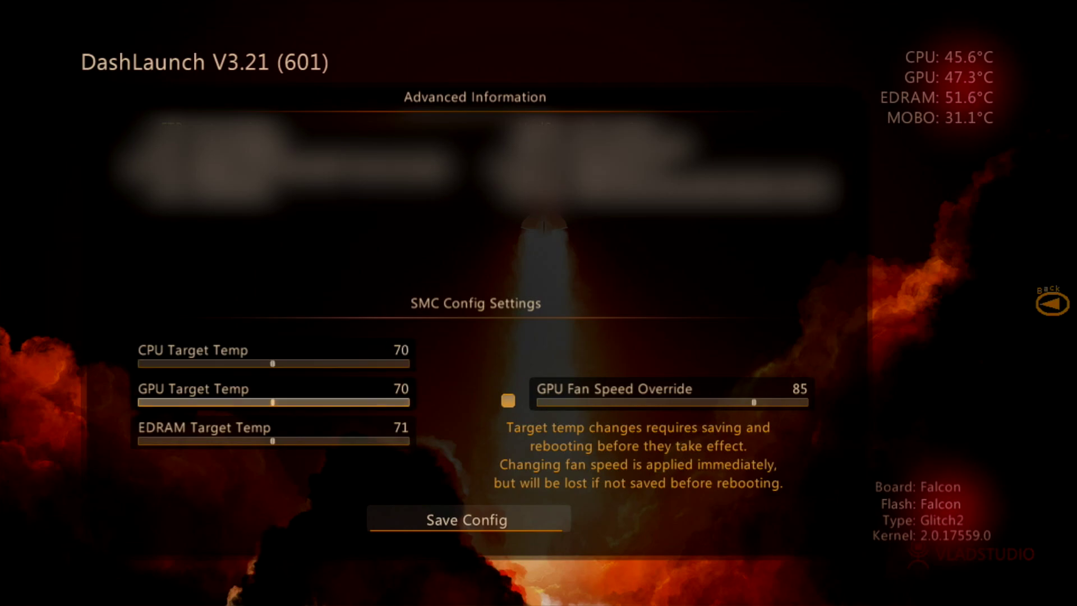
key("Down")
key("Down")
key("Up")
key("Up")
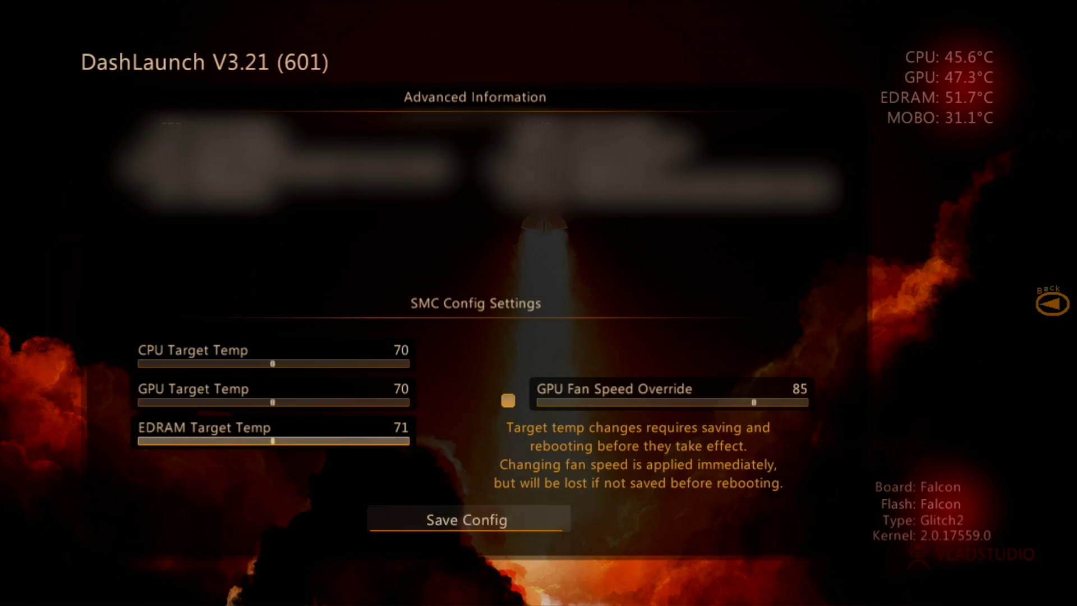
key("Left")
key("Down")
key("Down")
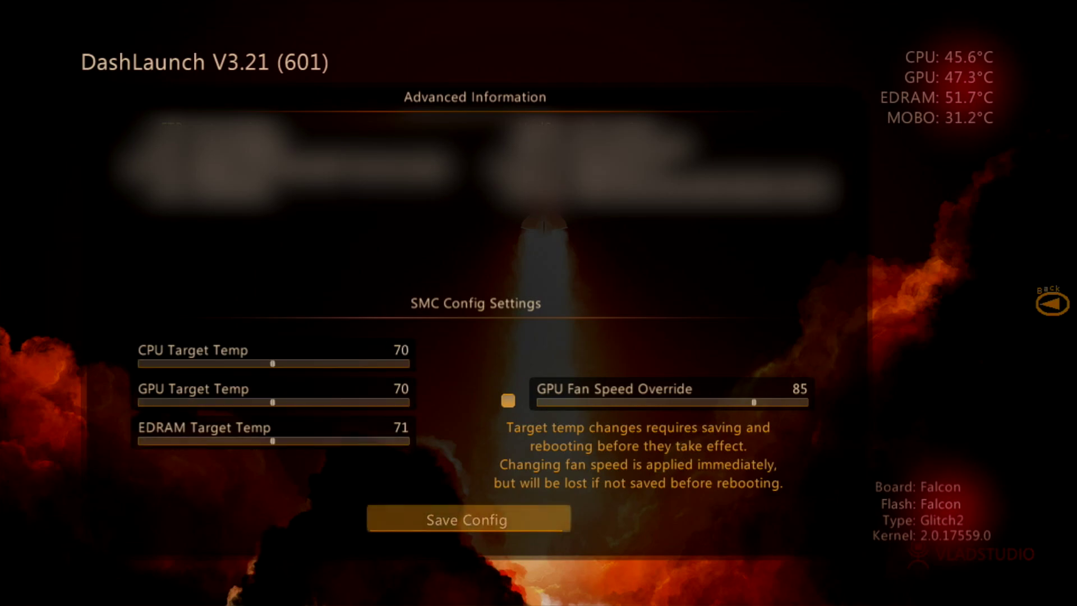
Step: Turn off the GPU Fan Speed Override and examine its speed slider
key("Up")
key("Up")
key("Up")
key("Up")
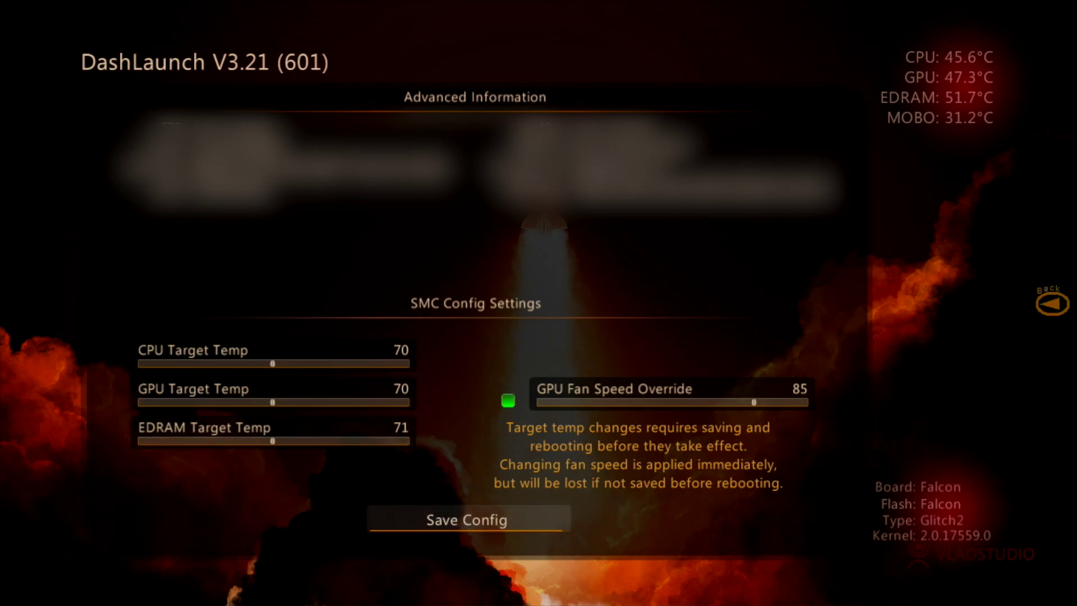
key("Right")
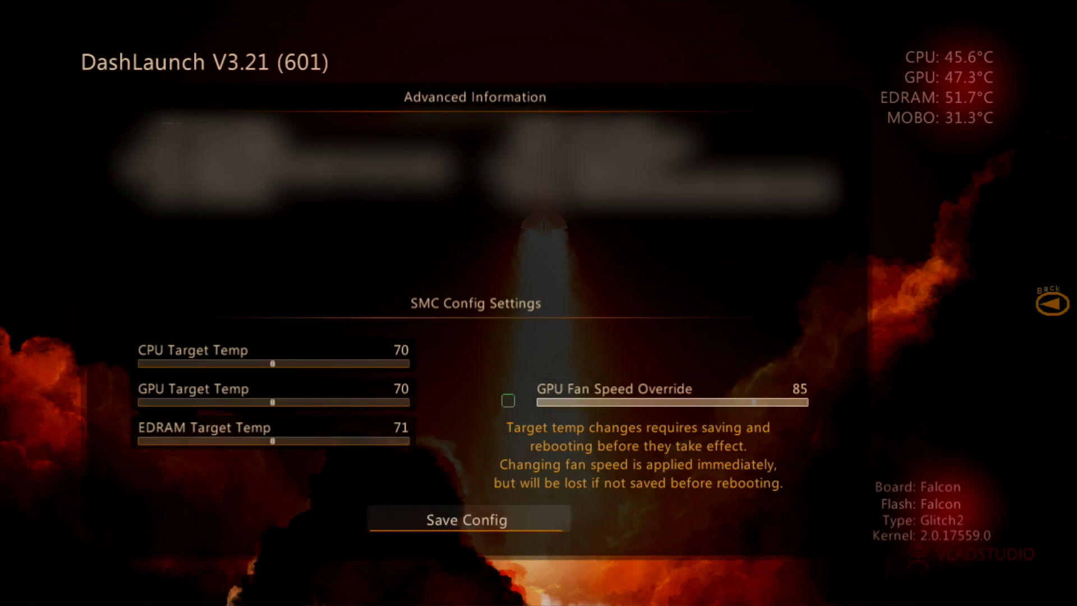
key("Right")
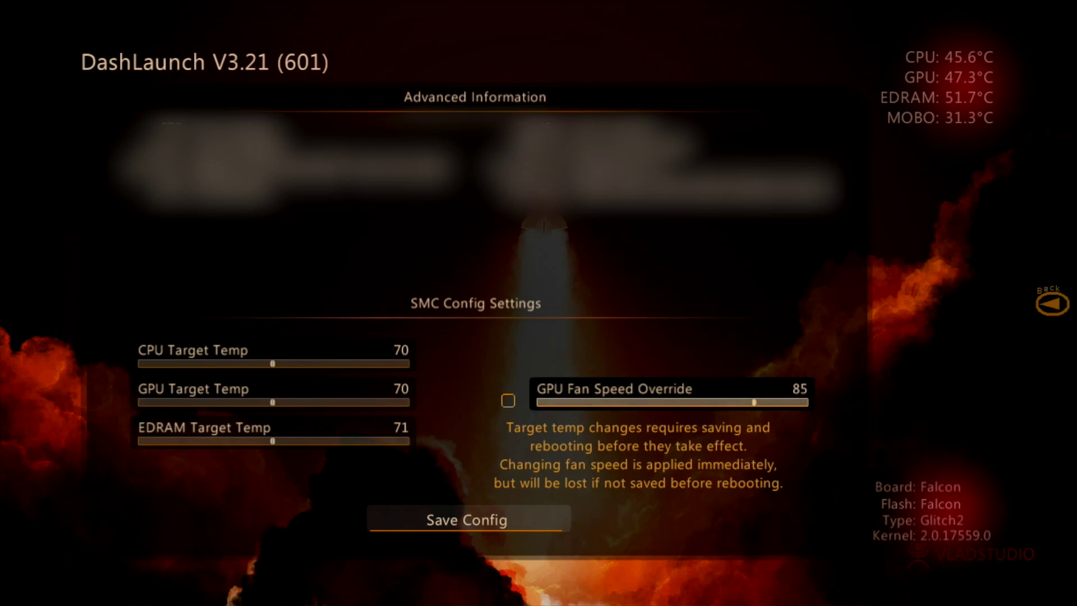
Step: Turn the GPU Fan Speed Override back on and save the SMC config
key("Down")
key("Down")
key("Return")
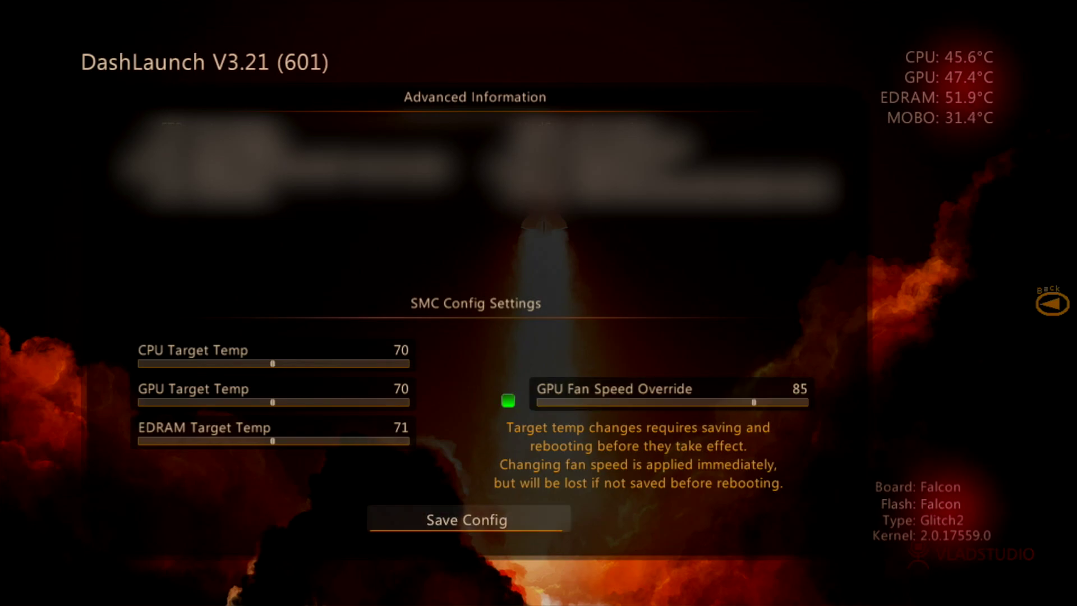
key("Down")
key("Return")
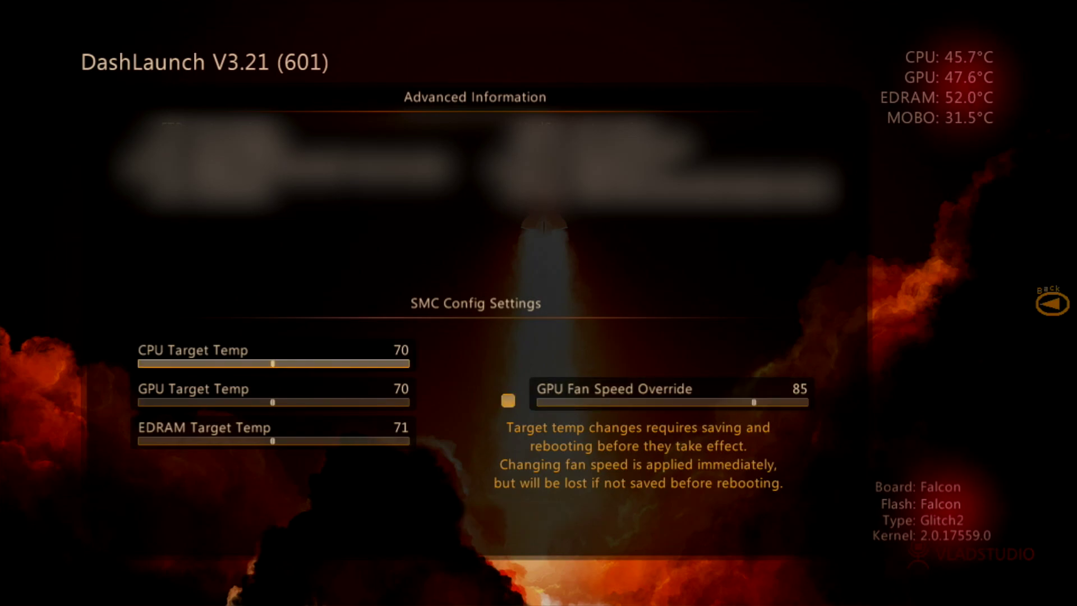